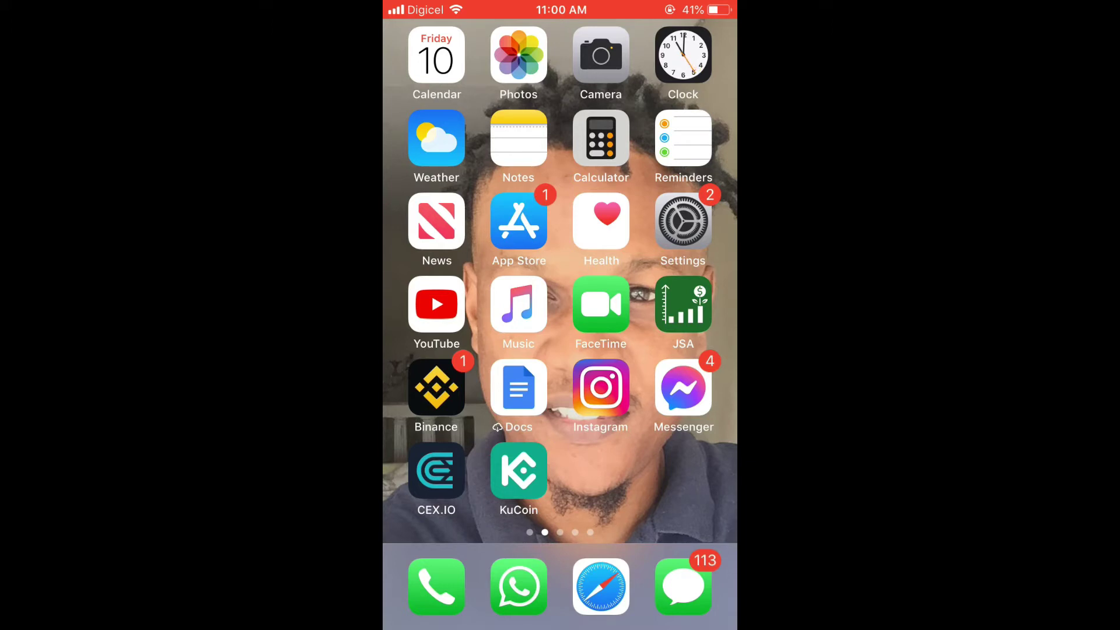
# Step: Launch KuCoin and open the Assets balance overview
pyautogui.click(518, 471)
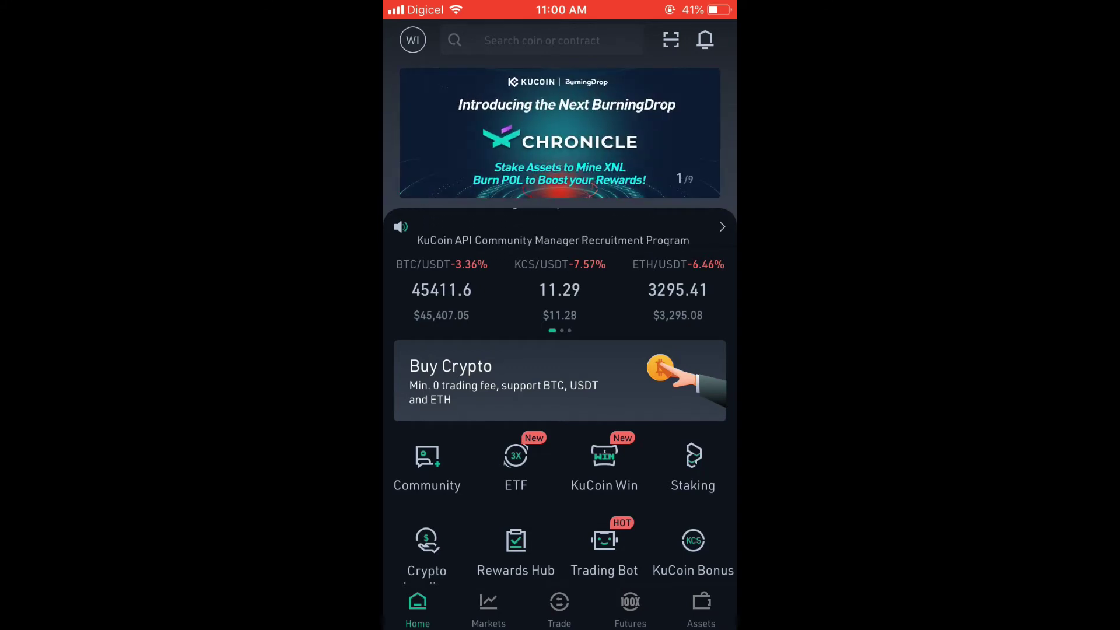
pyautogui.click(701, 610)
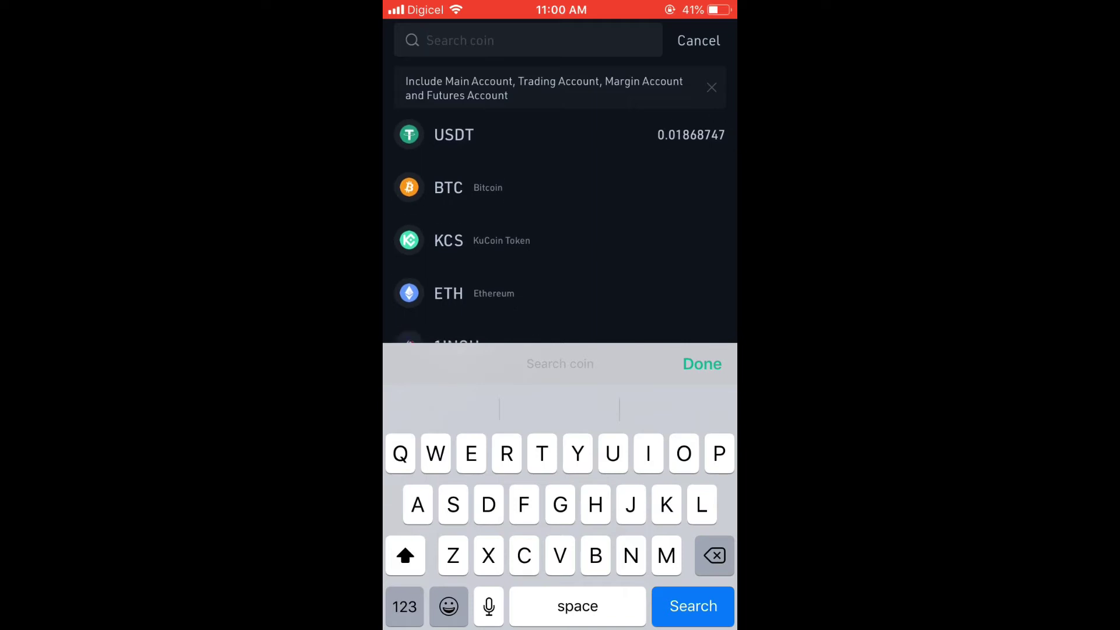
pyautogui.scroll(-2, 560, 228)
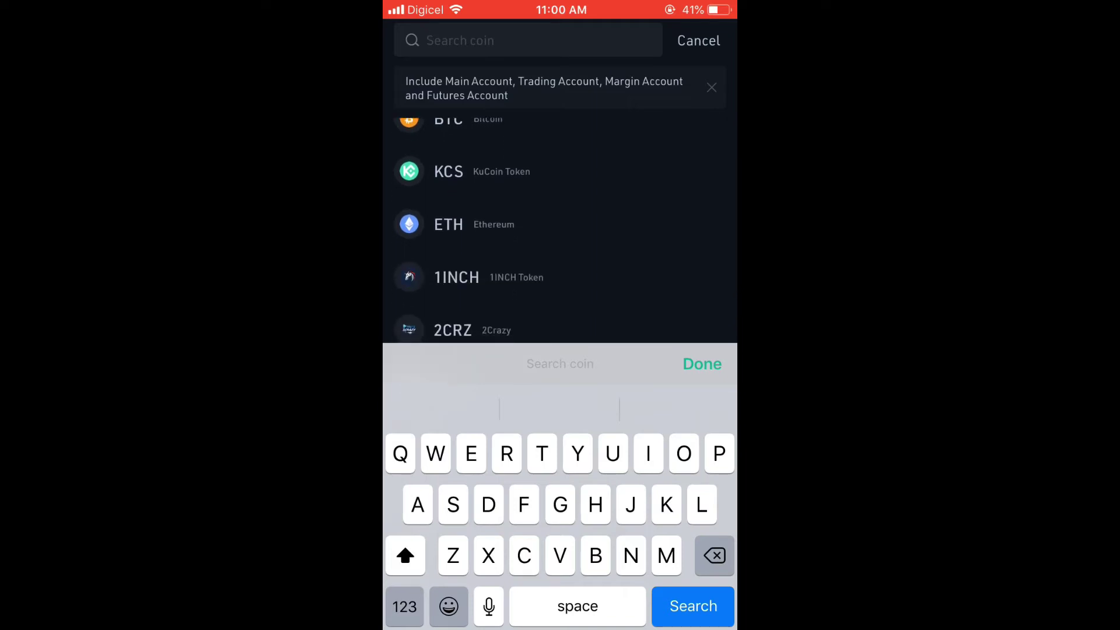
pyautogui.write('Xr')
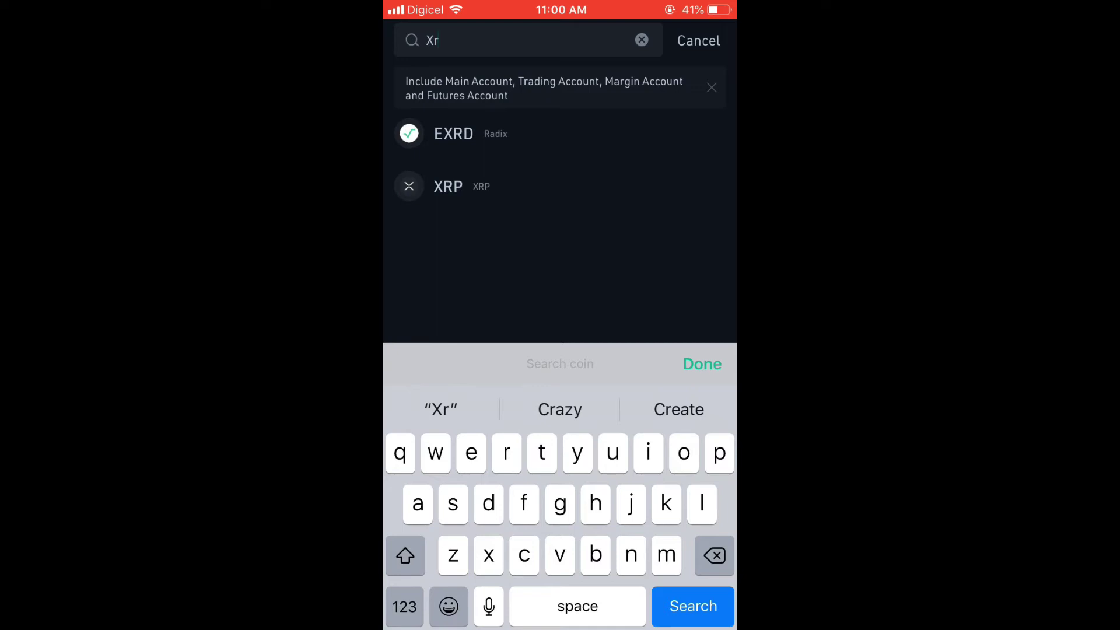
# Step: Choose XRP, accept the deposit-tag risk notice to reach its withdrawal form, then go home
pyautogui.click(448, 198)
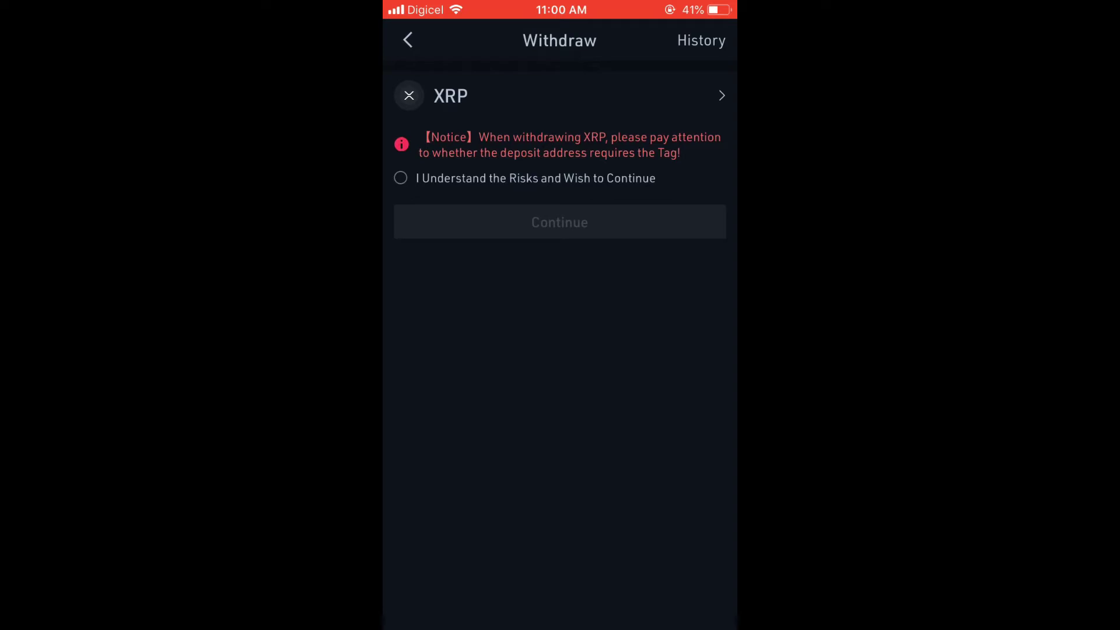
pyautogui.click(401, 178)
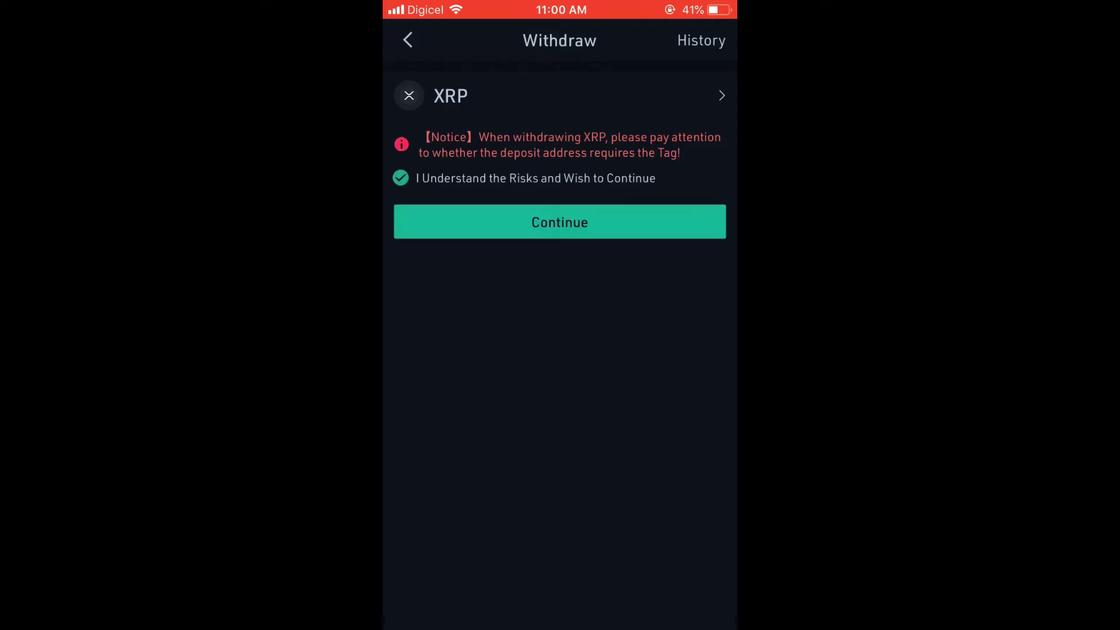
pyautogui.click(559, 222)
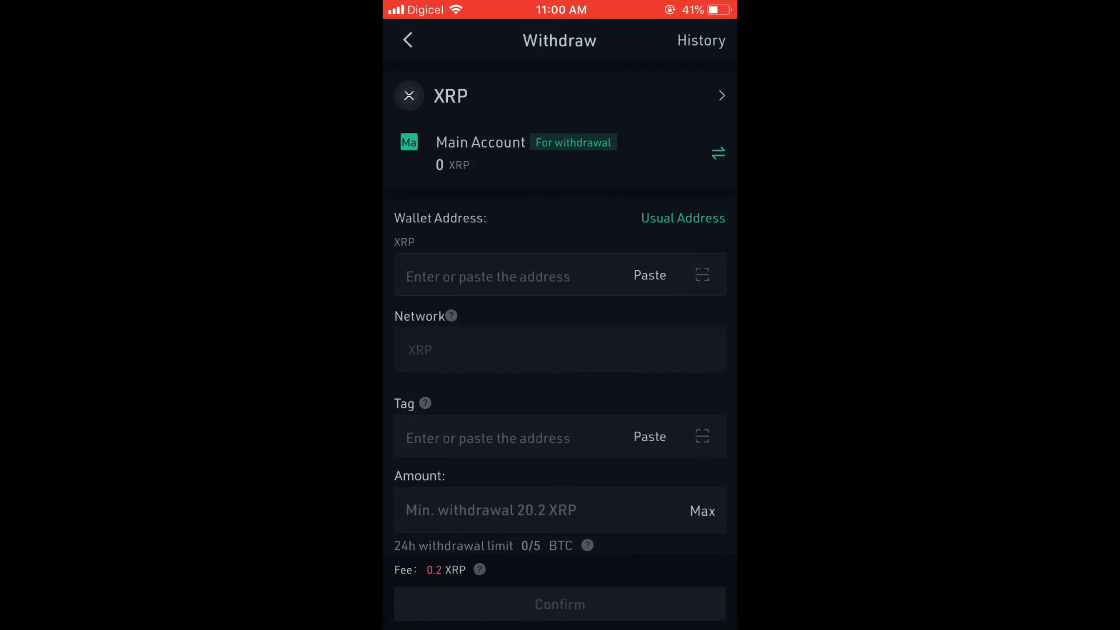
pyautogui.scroll(-1, 560, 307)
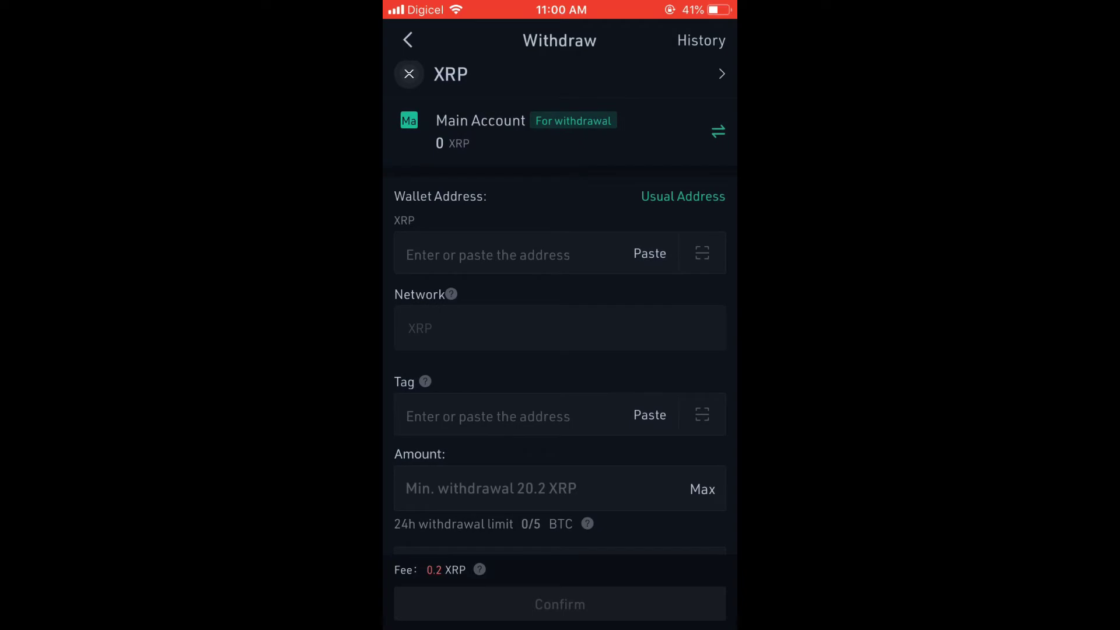
pyautogui.press('super')
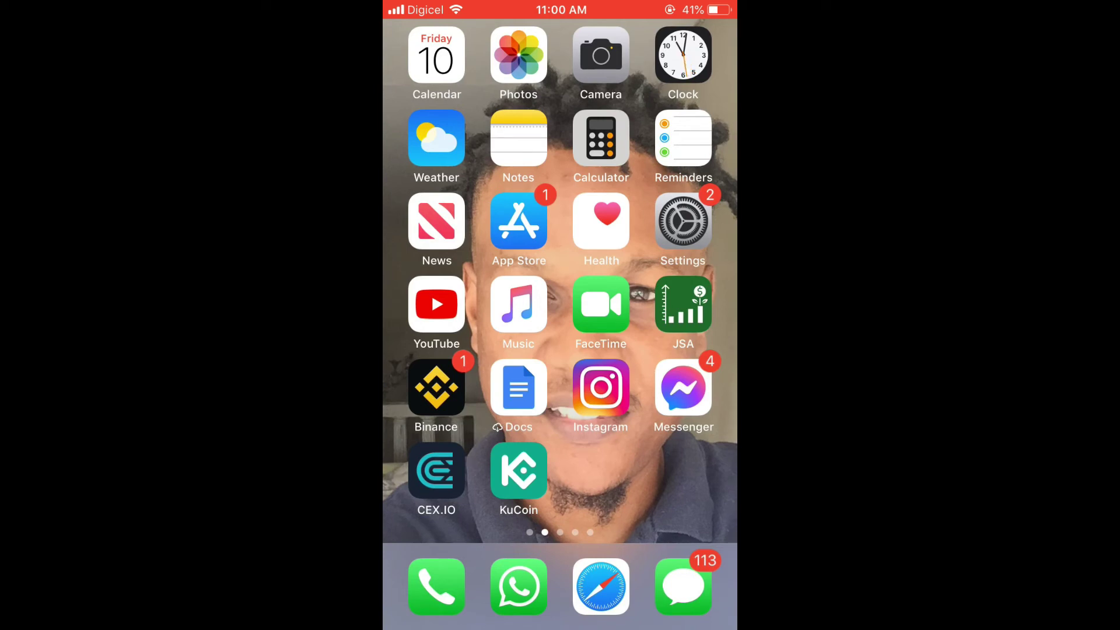
# Step: Open CEX.IO's Wallet, search 'xrp', and open the XRP wallet details
pyautogui.click(436, 471)
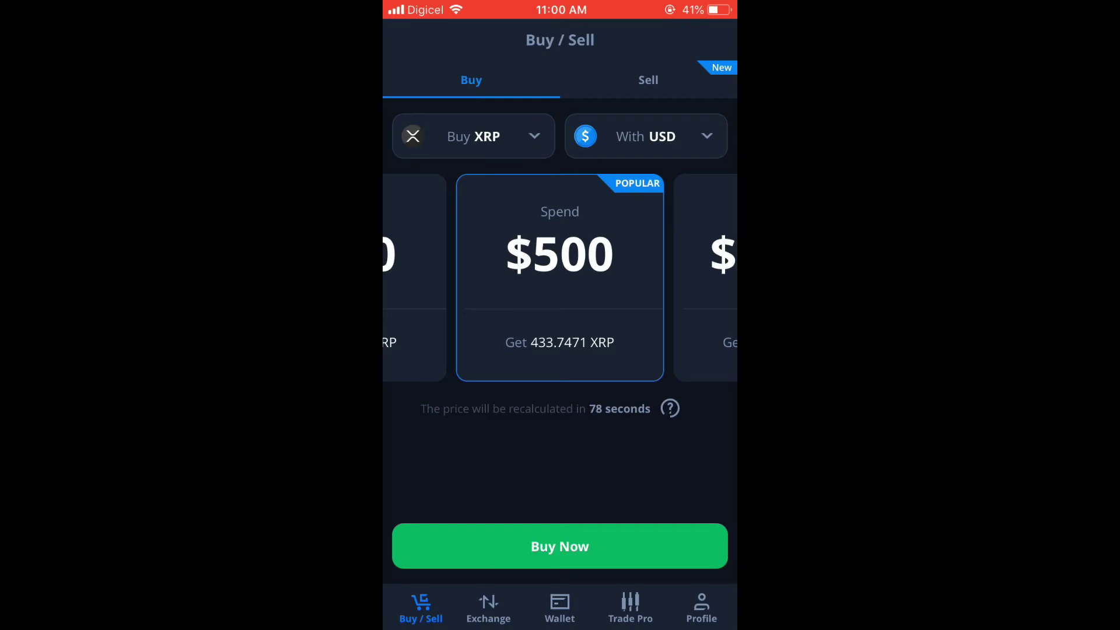
pyautogui.click(559, 607)
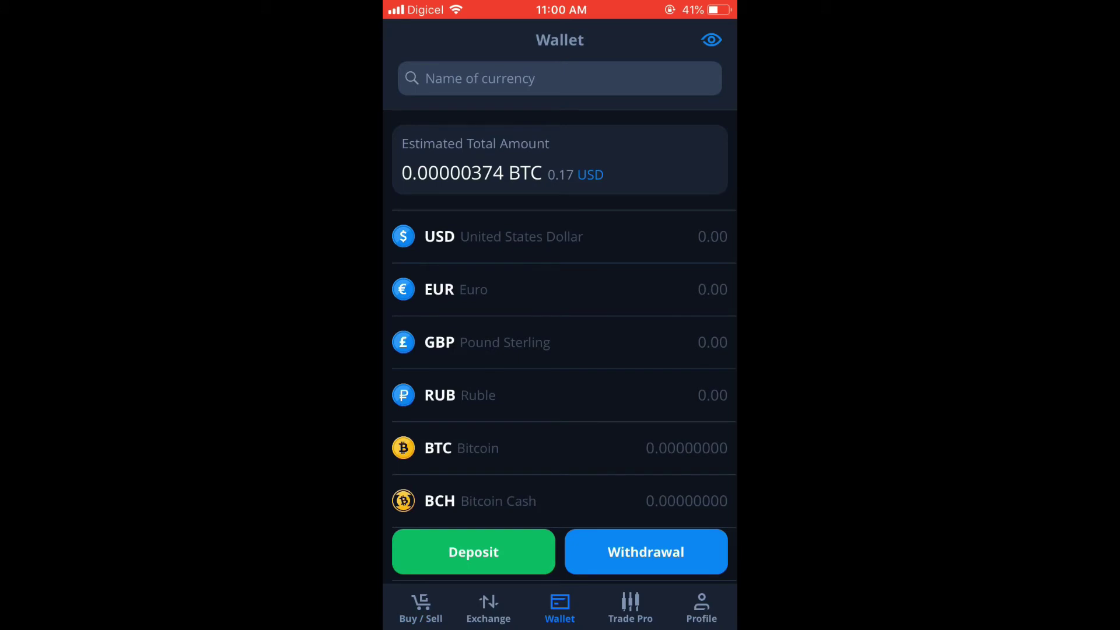
pyautogui.click(529, 78)
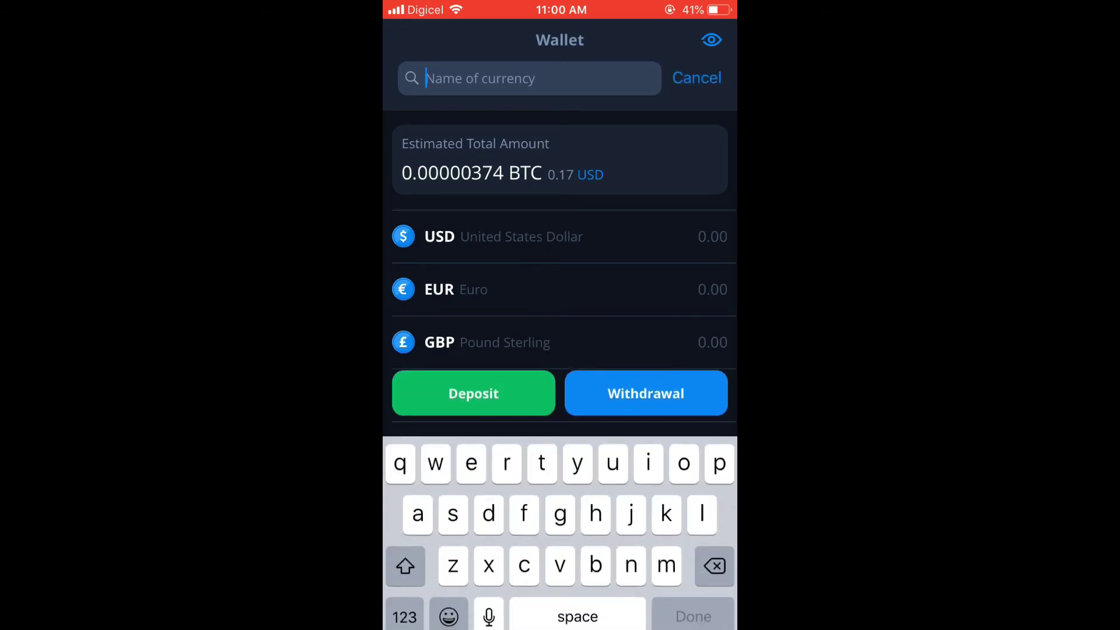
pyautogui.write('xrp')
pyautogui.click(473, 235)
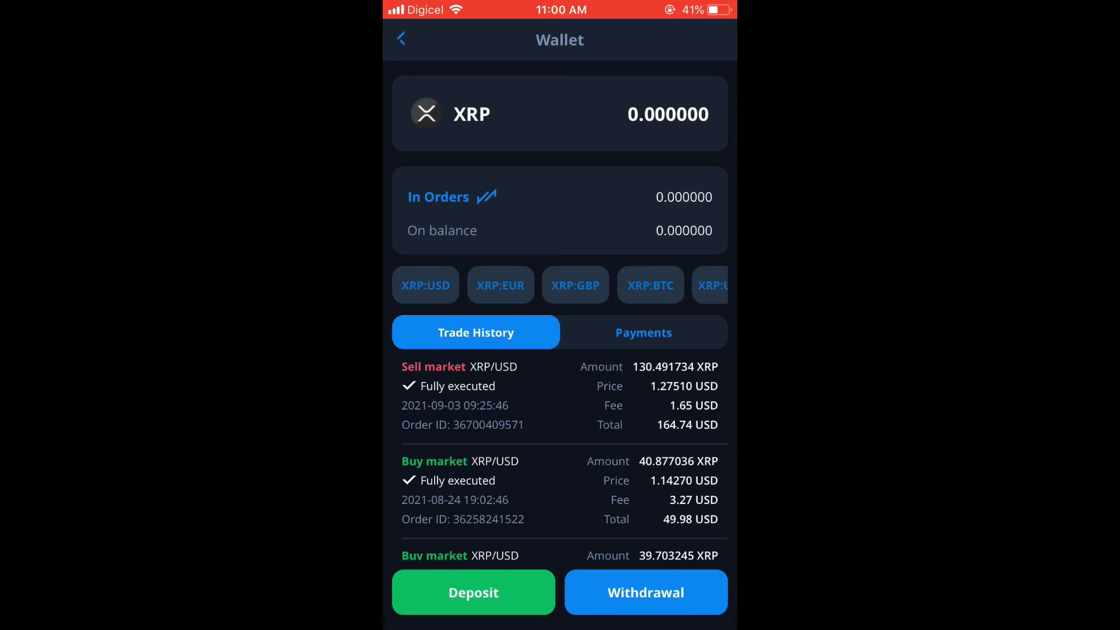
pyautogui.scroll(-5, 561, 462)
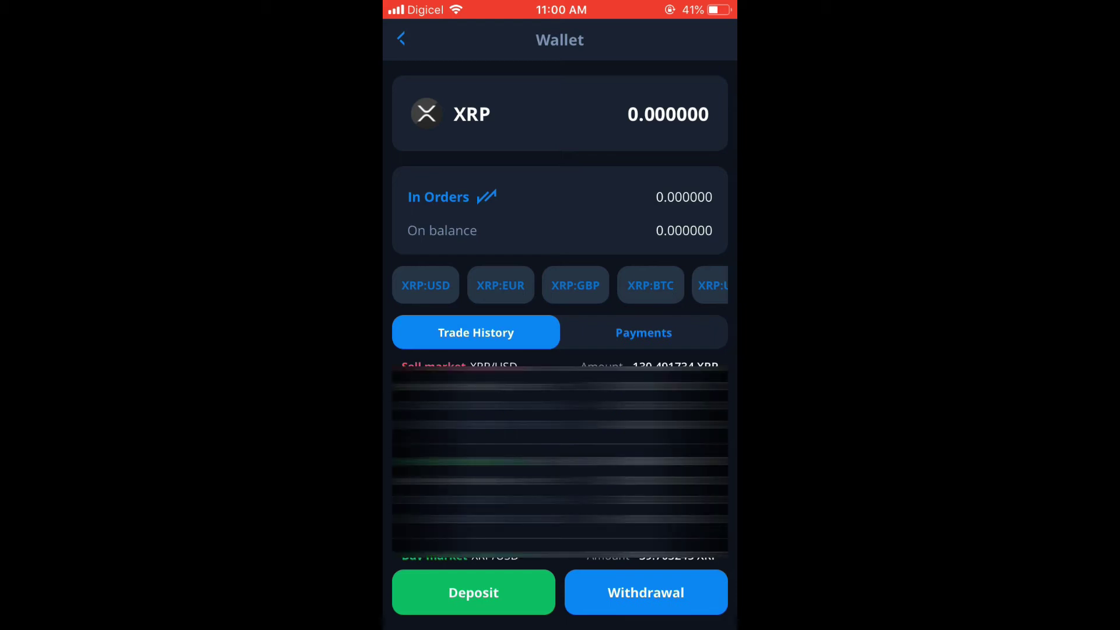
# Step: Start a CEX.IO XRP deposit, reveal the deposit address, and copy it
pyautogui.click(473, 592)
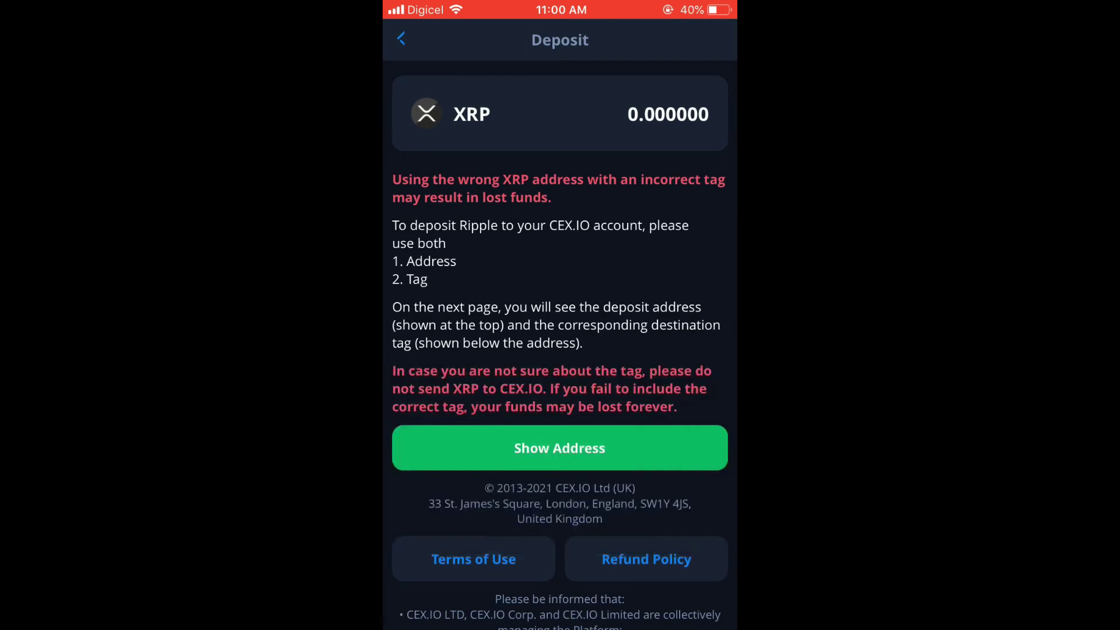
pyautogui.click(559, 447)
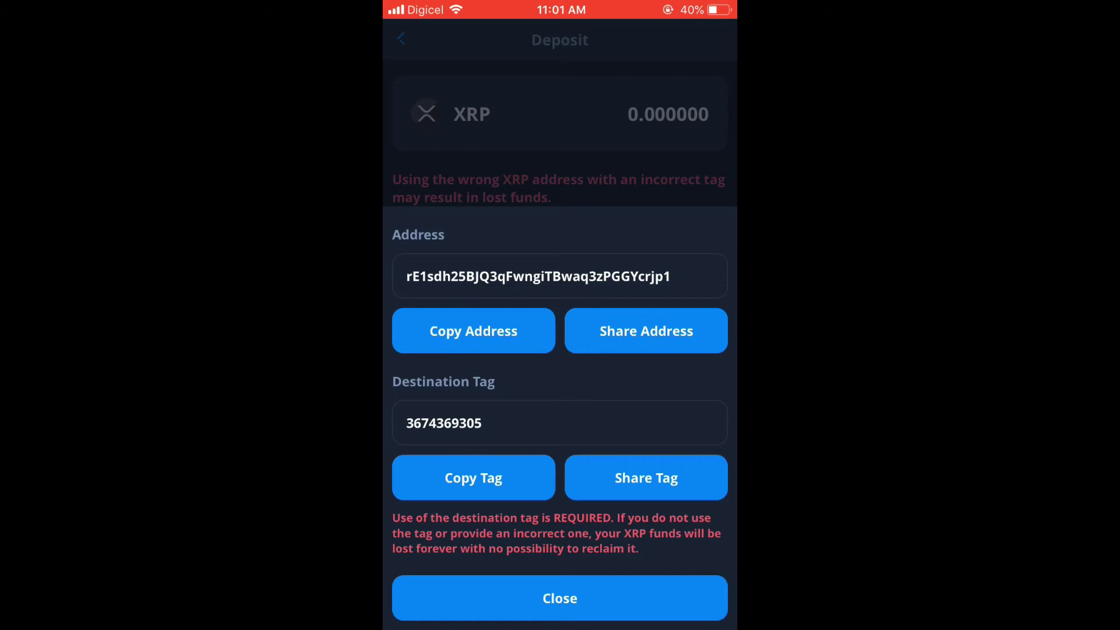
pyautogui.click(473, 331)
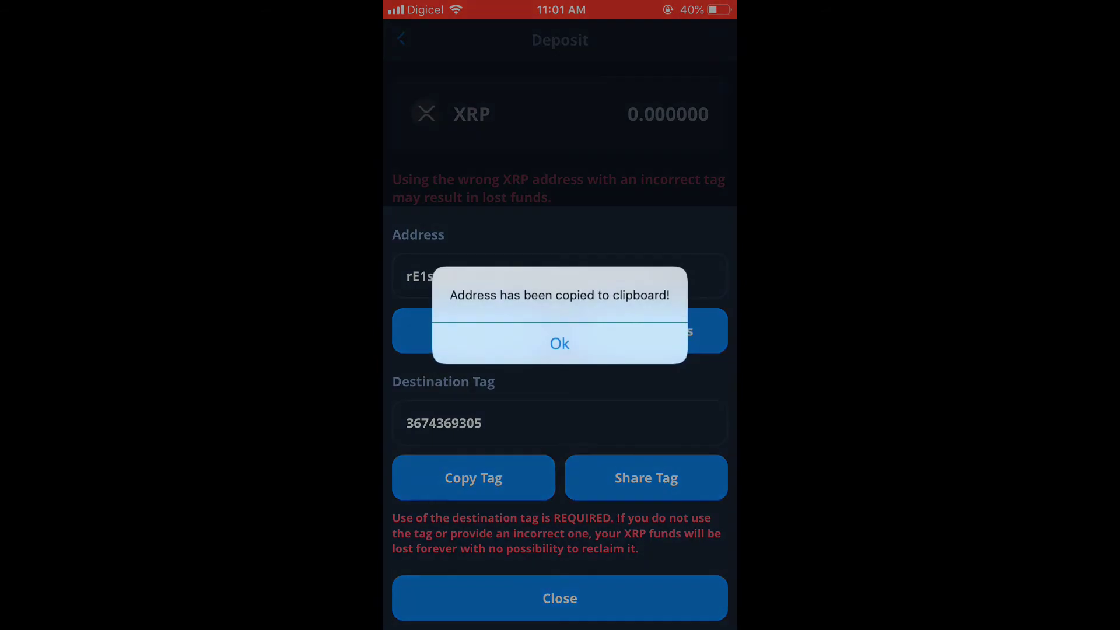
pyautogui.click(559, 343)
# Step: Paste the CEX.IO deposit address into KuCoin's XRP Wallet Address field
pyautogui.press('super')
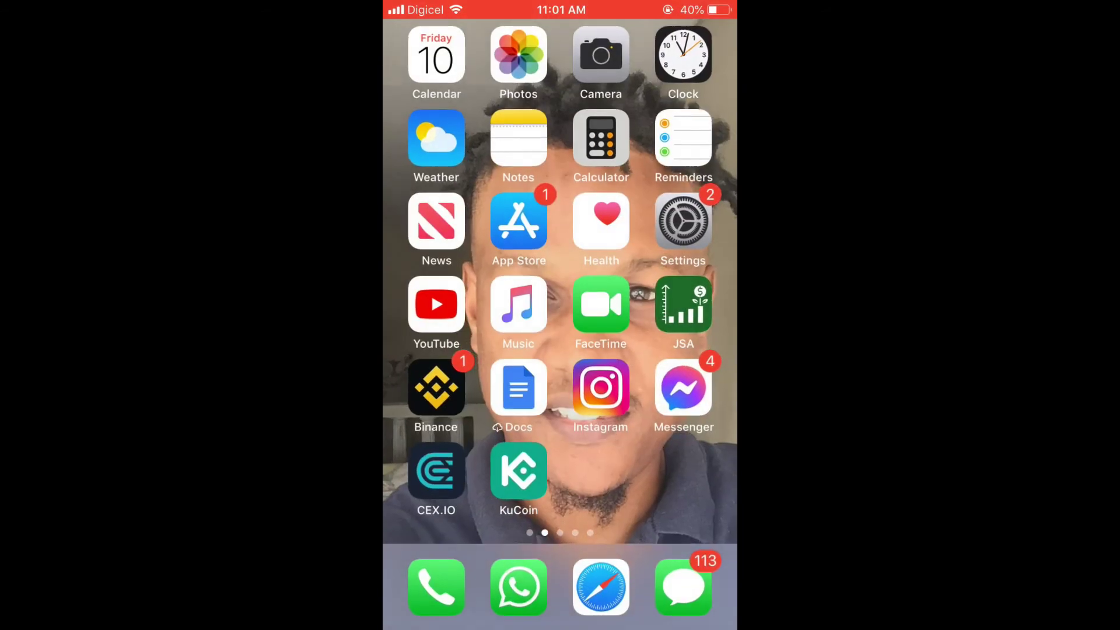
pyautogui.click(517, 468)
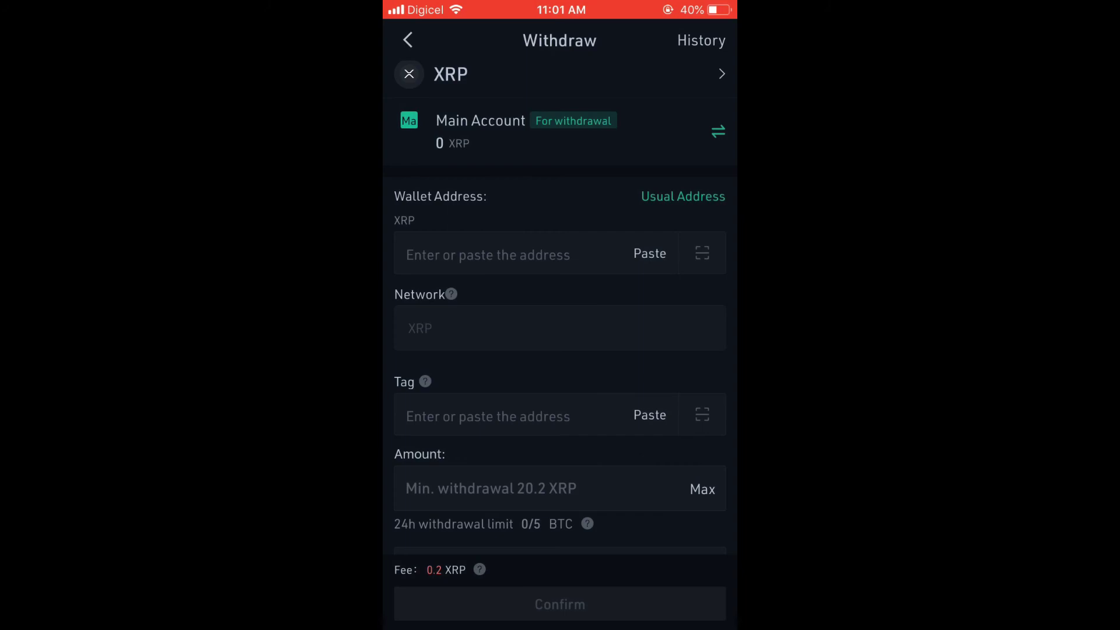
pyautogui.click(488, 255)
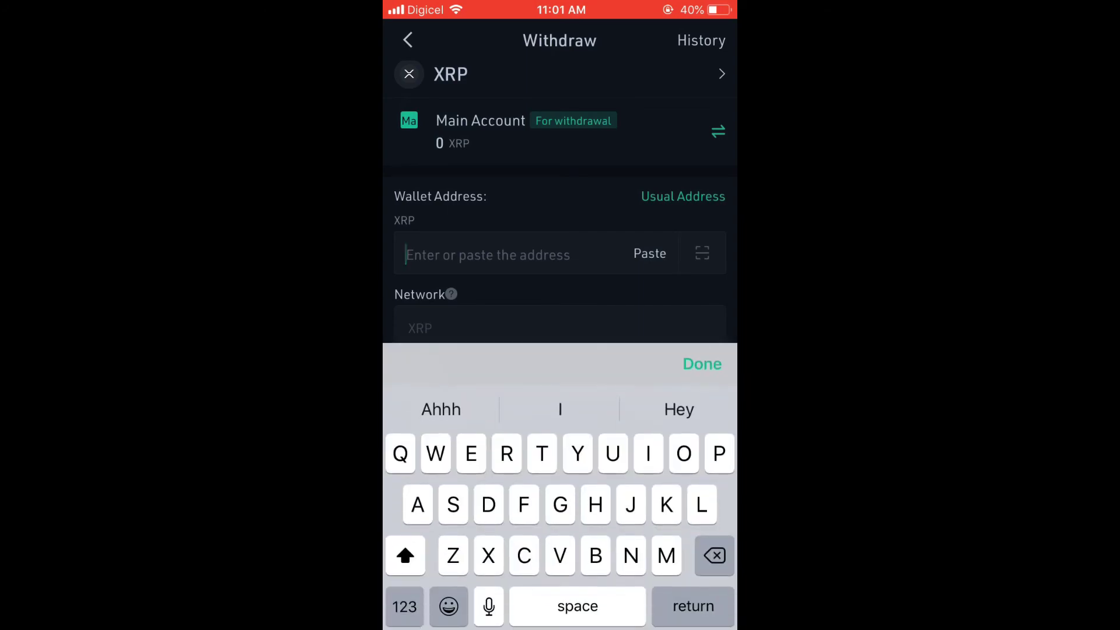
pyautogui.click(649, 254)
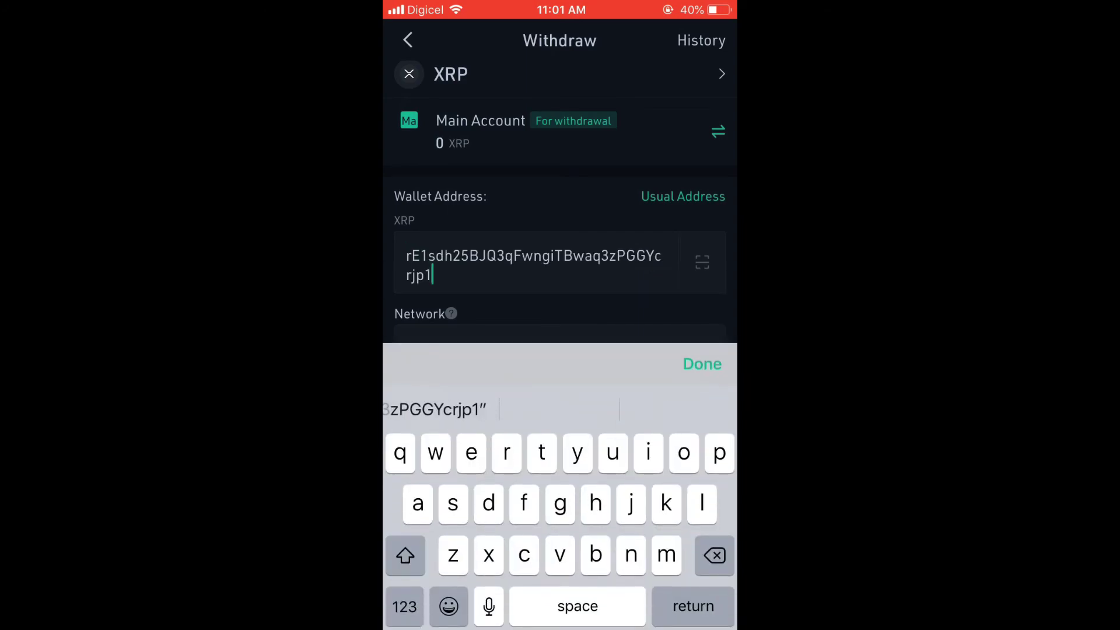
pyautogui.click(702, 363)
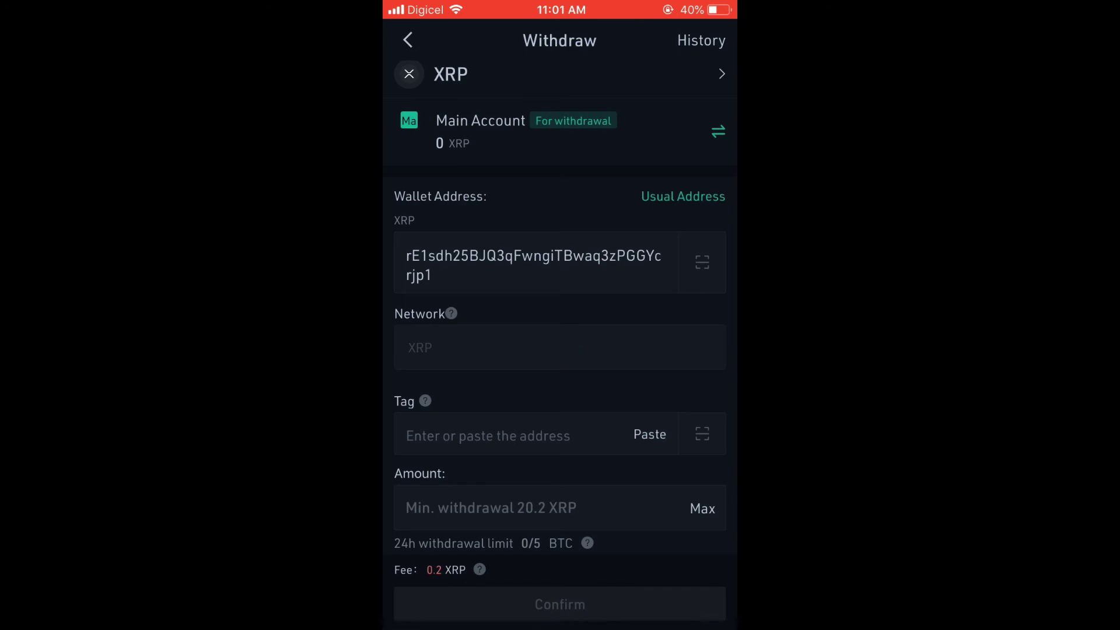
# Step: Copy the destination tag from CEX.IO's XRP deposit page
pyautogui.press('super')
pyautogui.click(438, 459)
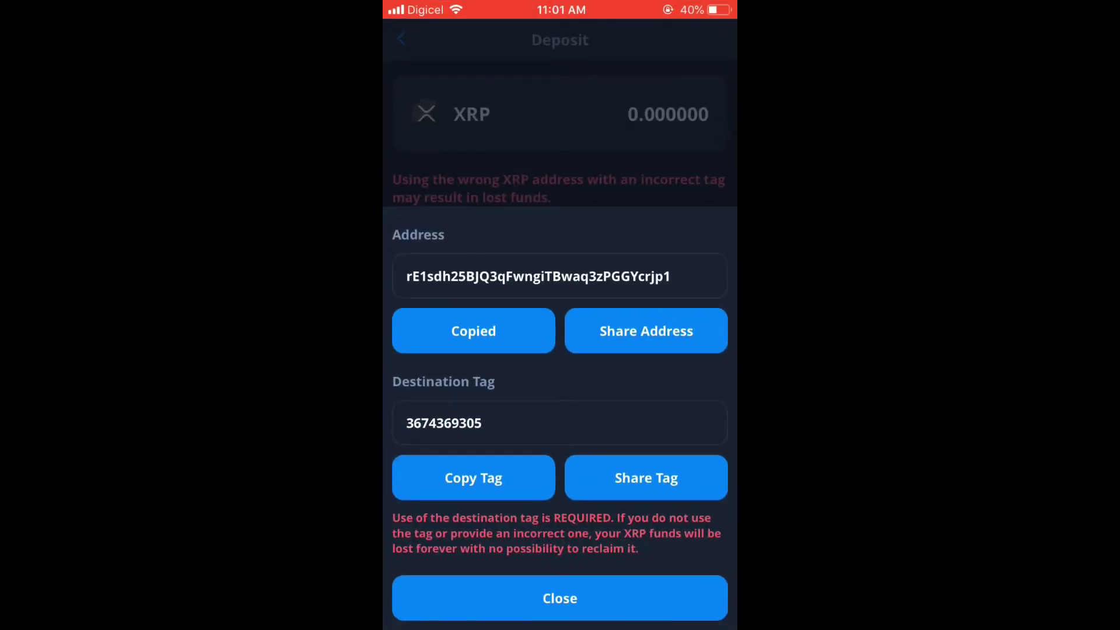
pyautogui.click(473, 479)
pyautogui.click(560, 350)
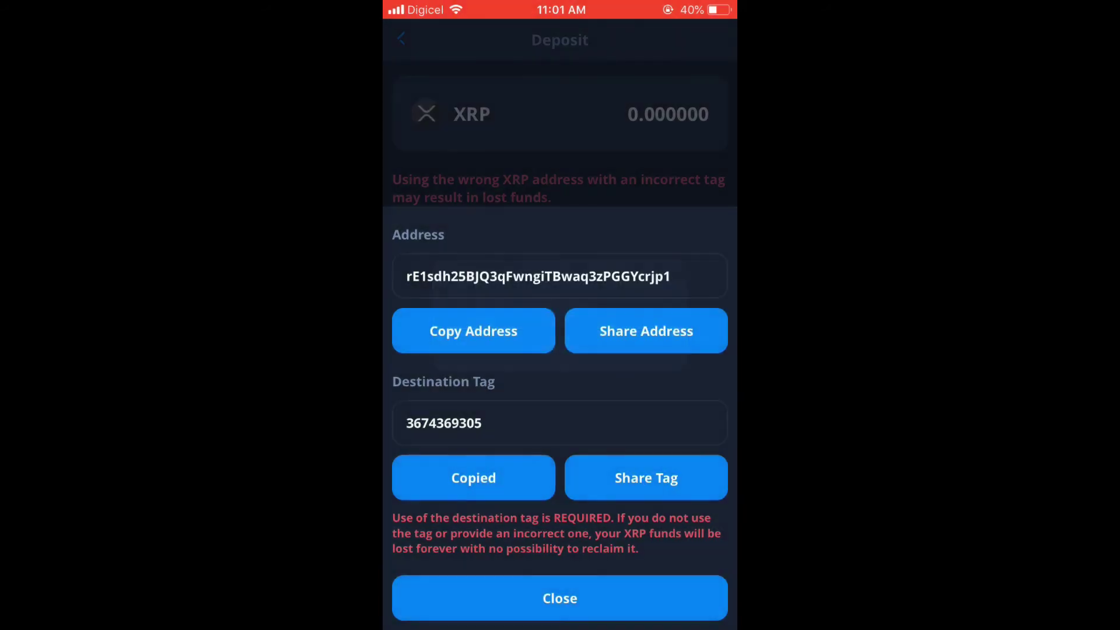
pyautogui.press('super')
pyautogui.click(519, 470)
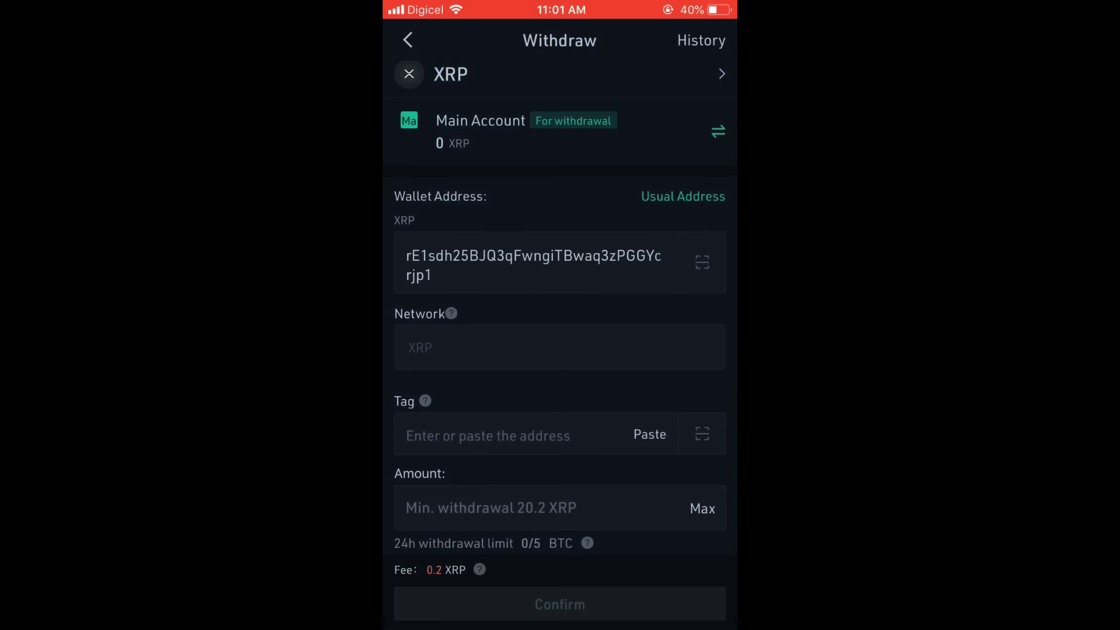
pyautogui.click(487, 435)
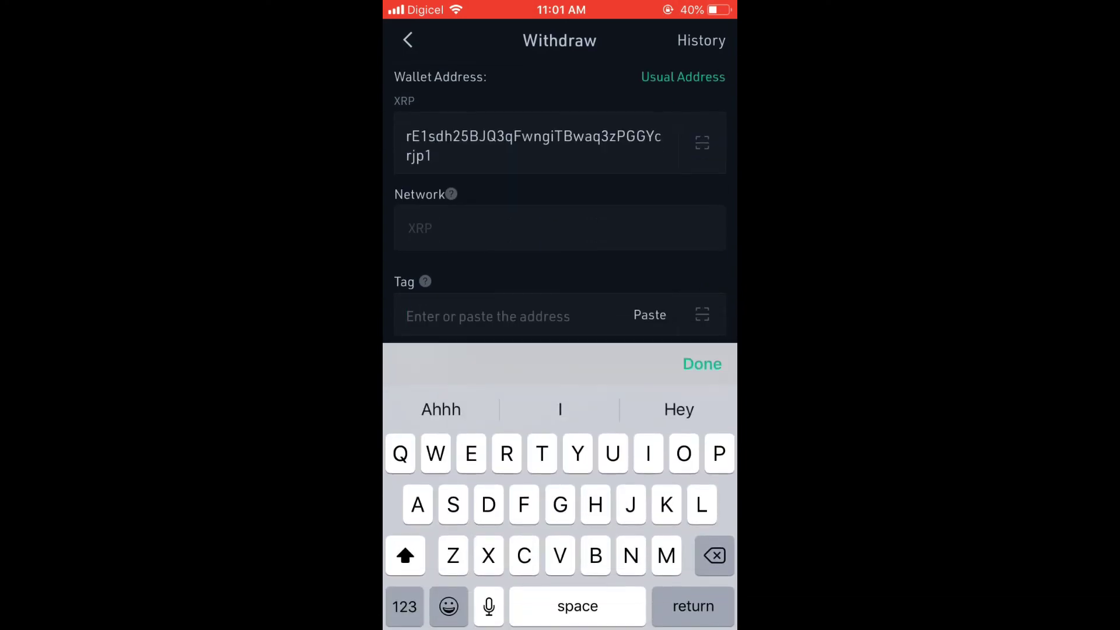
pyautogui.click(649, 315)
pyautogui.click(702, 363)
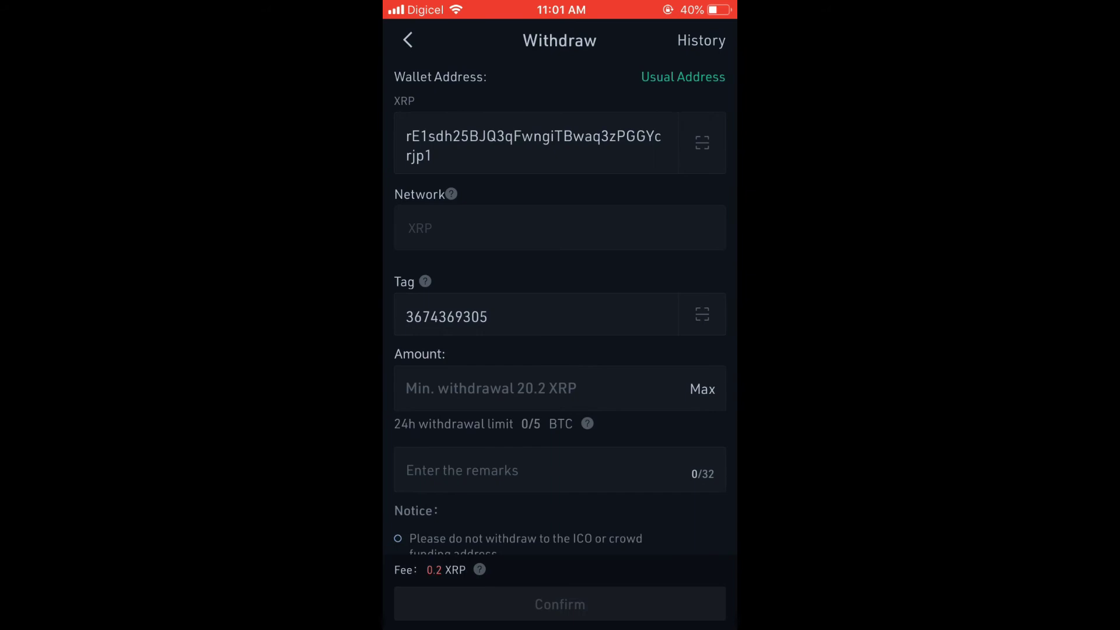
pyautogui.scroll(-1, 560, 306)
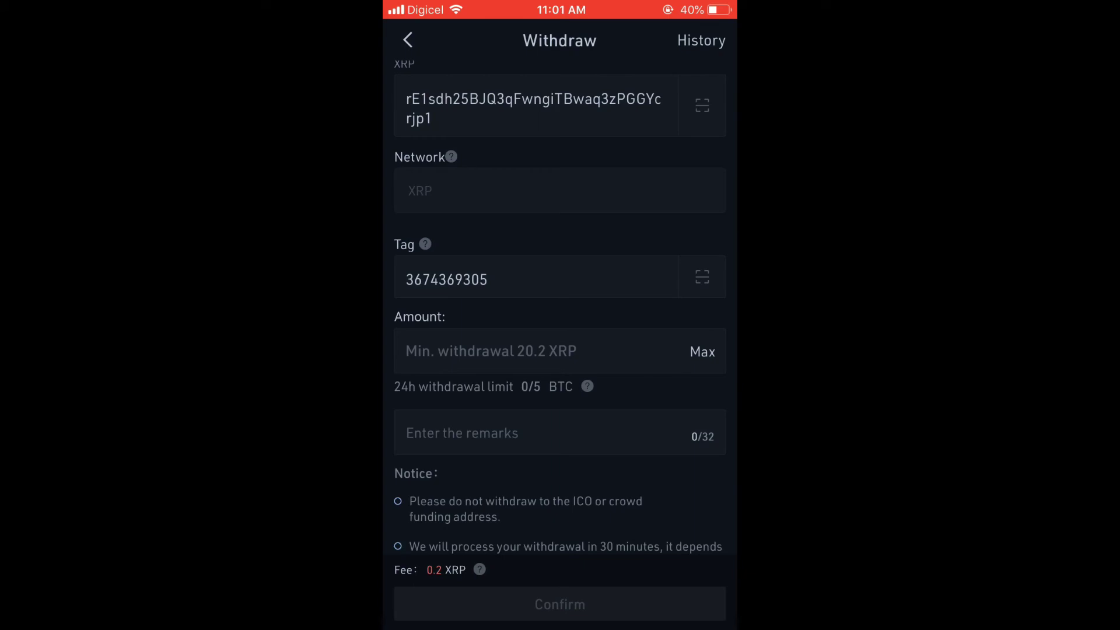
# Step: Set the withdrawal amount to Max (0 XRP) and close KuCoin
pyautogui.click(702, 351)
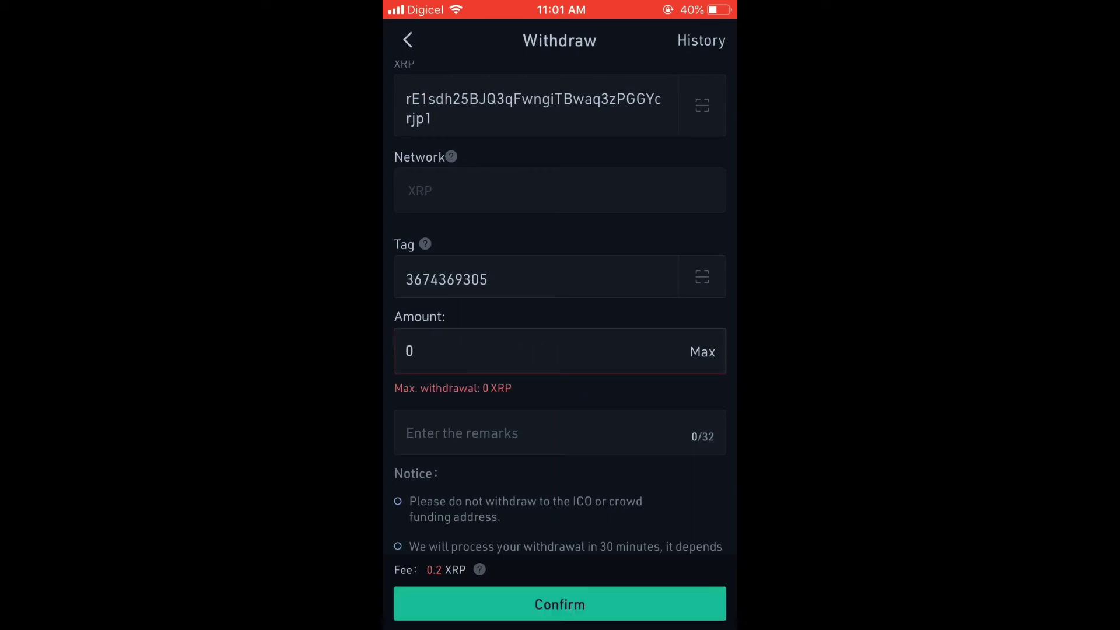
pyautogui.scroll(-2, 560, 307)
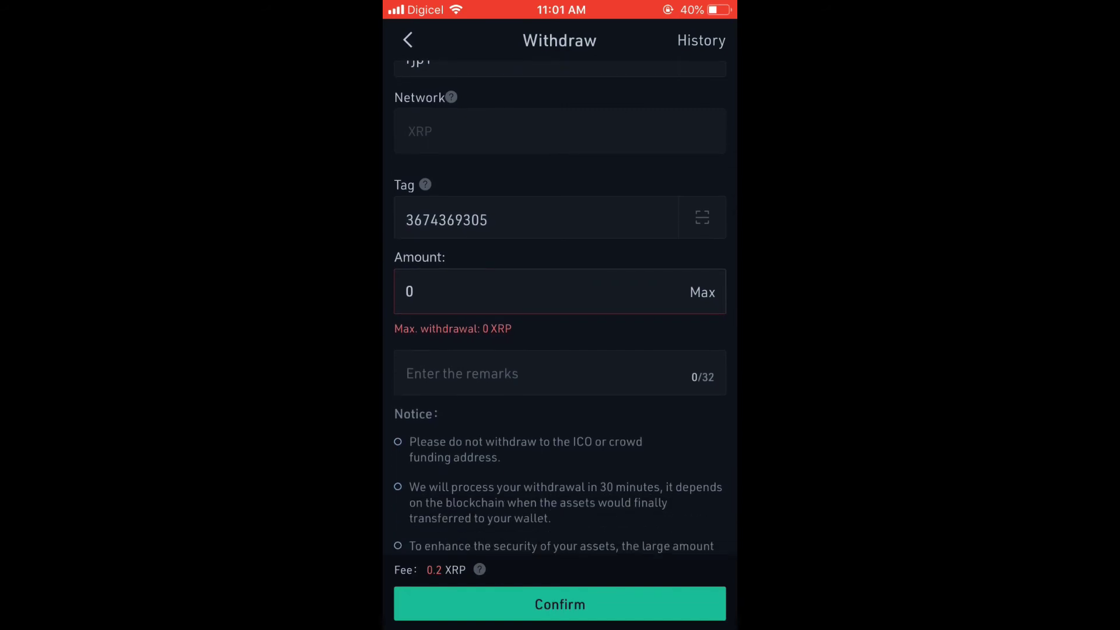
pyautogui.scroll(-2, 560, 308)
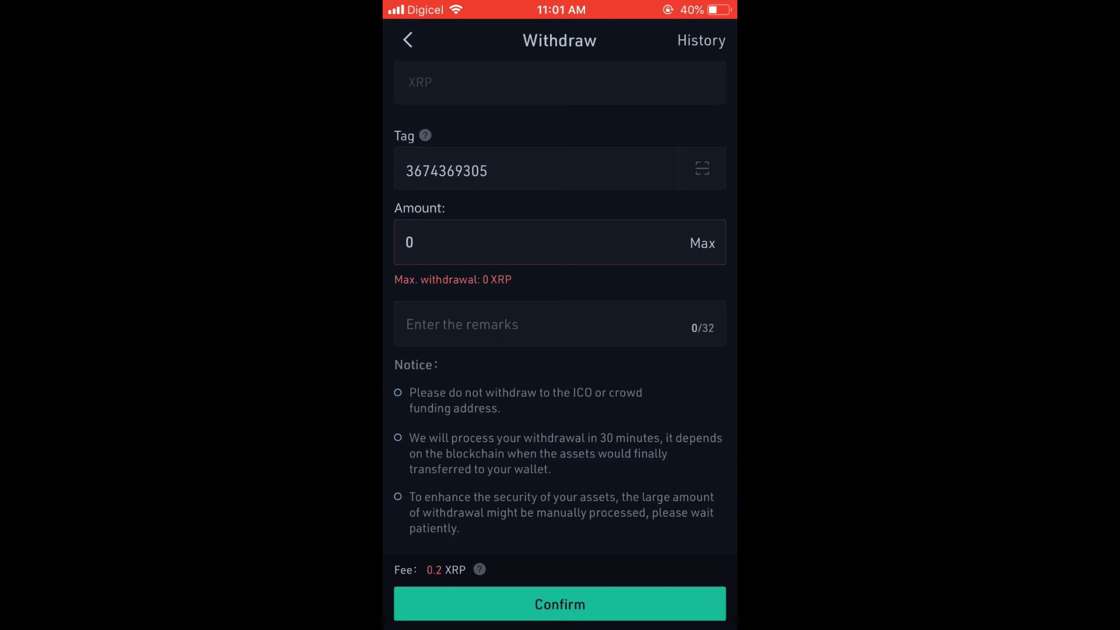
pyautogui.press('super')
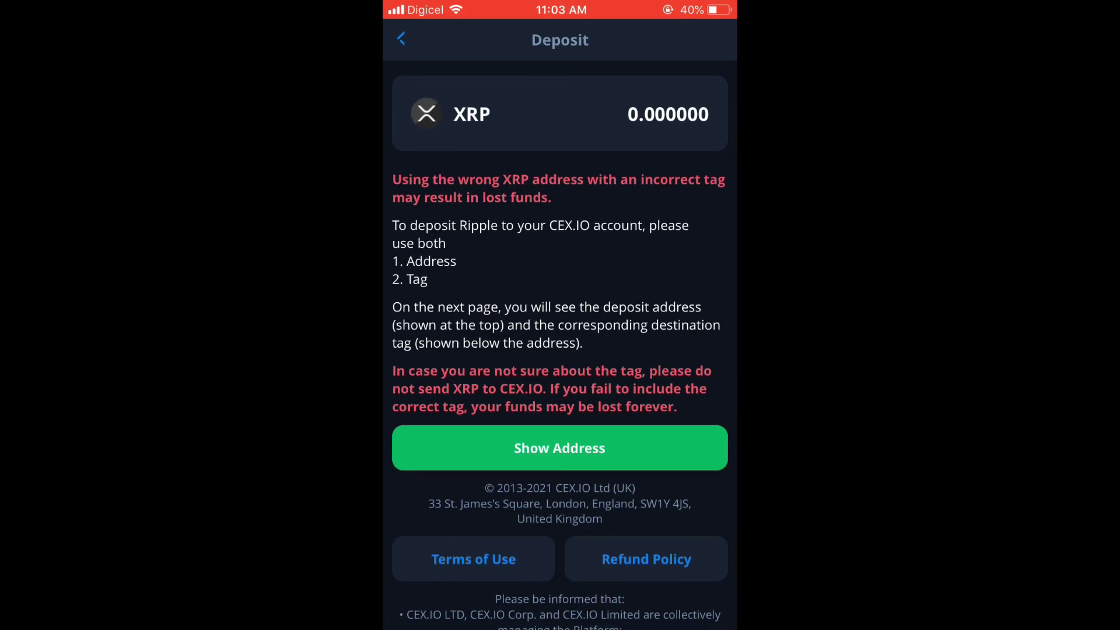
# Step: Go back from CEX.IO's Deposit screen to the XRP wallet page
pyautogui.click(401, 38)
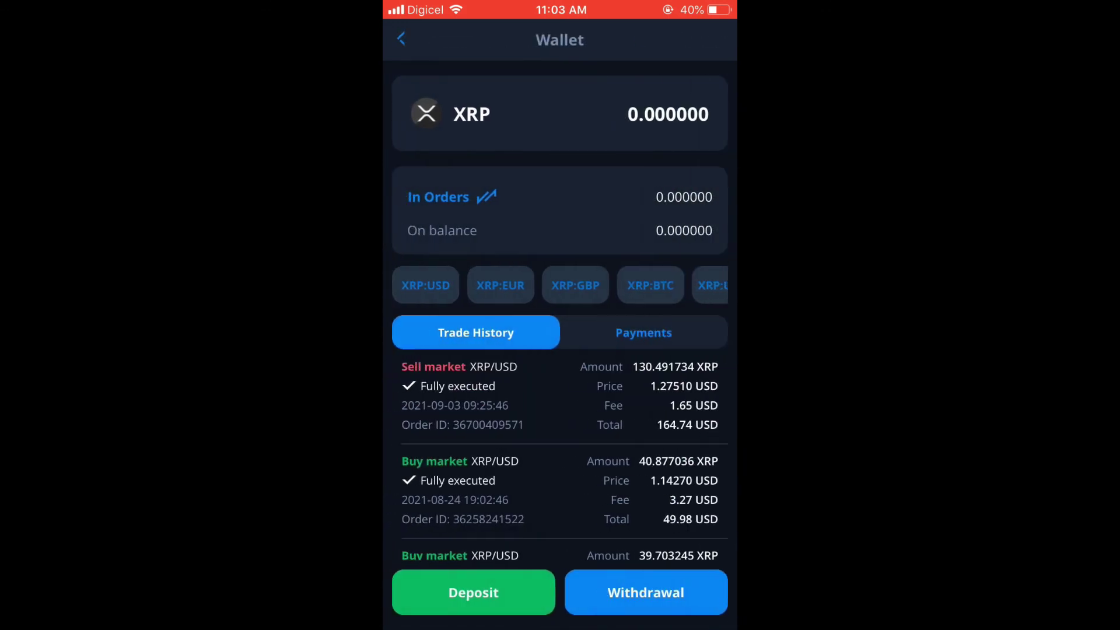